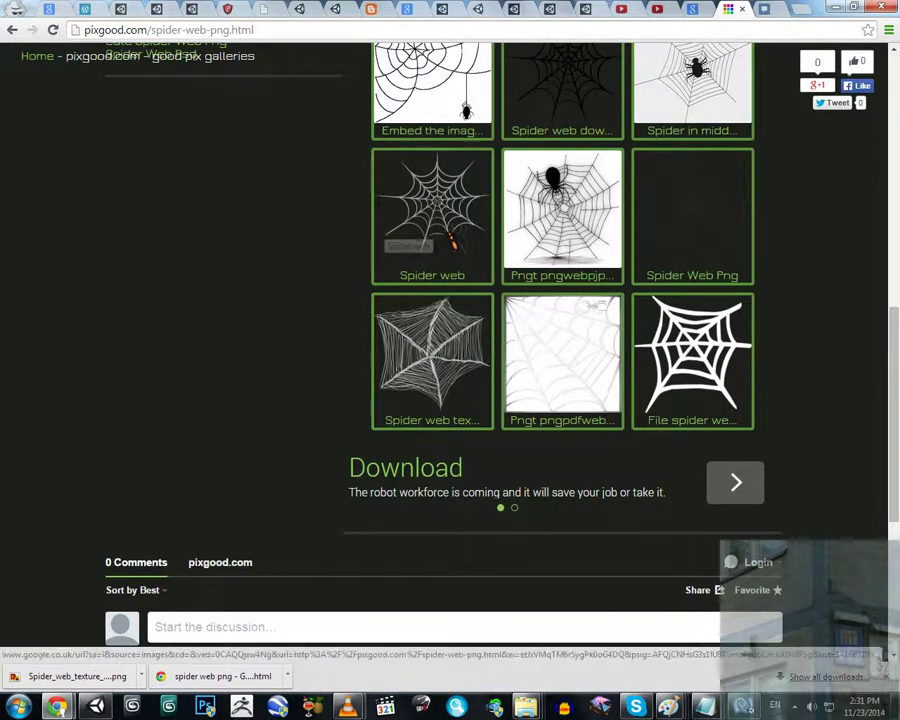
# - Examine the spider web texture images in the pixgood.com spider-web-png gallery
pyautogui.moveTo(253, 30); pyautogui.dragTo(98, 30)
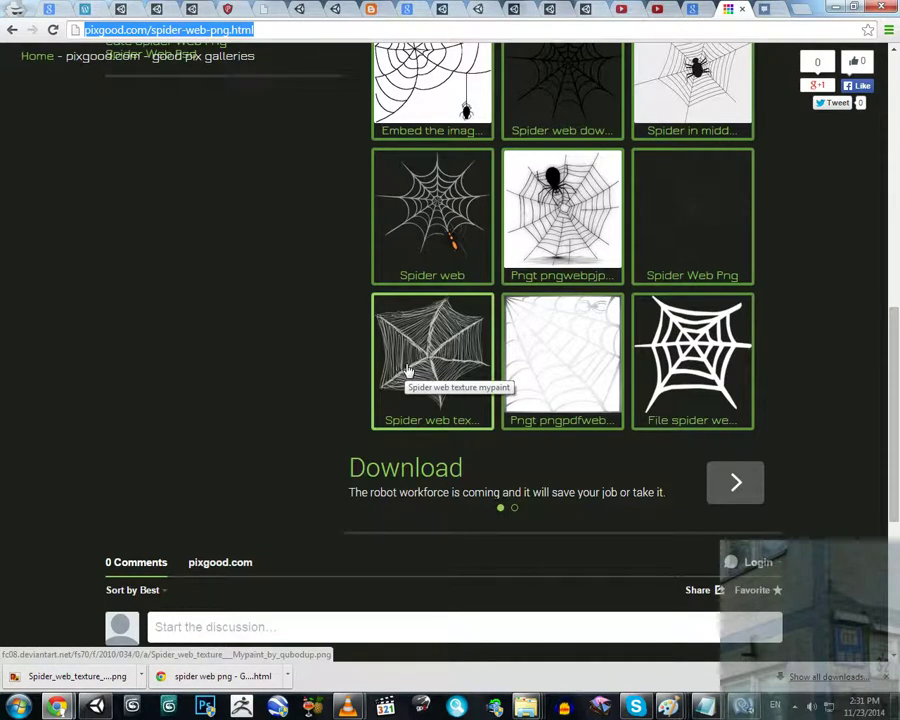
pyautogui.click(298, 349)
pyautogui.scroll(3, 476, 334)
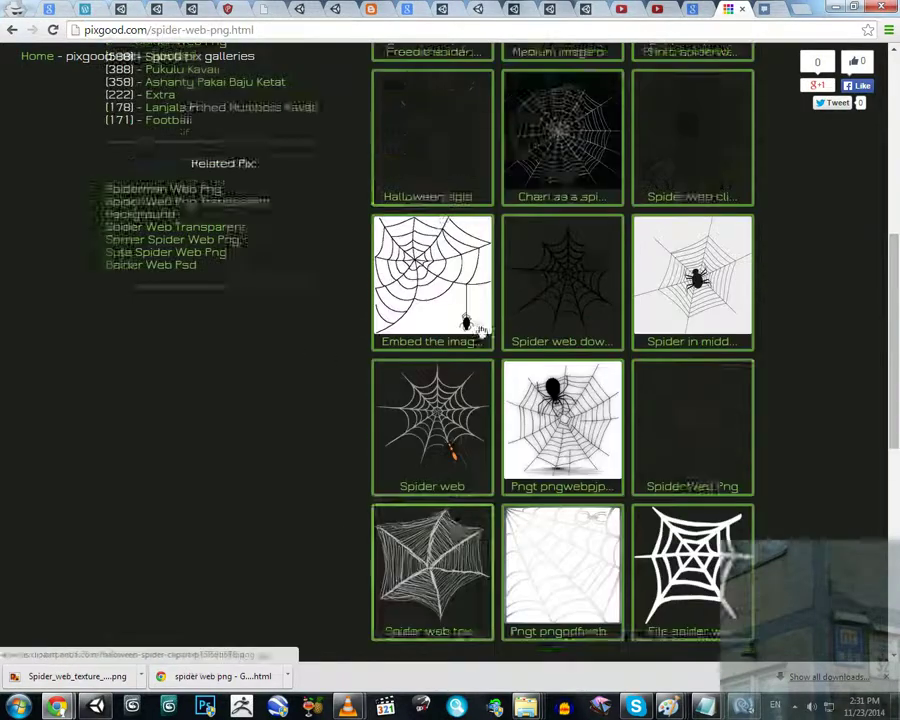
pyautogui.scroll(3, 476, 339)
pyautogui.scroll(-10, 470, 345)
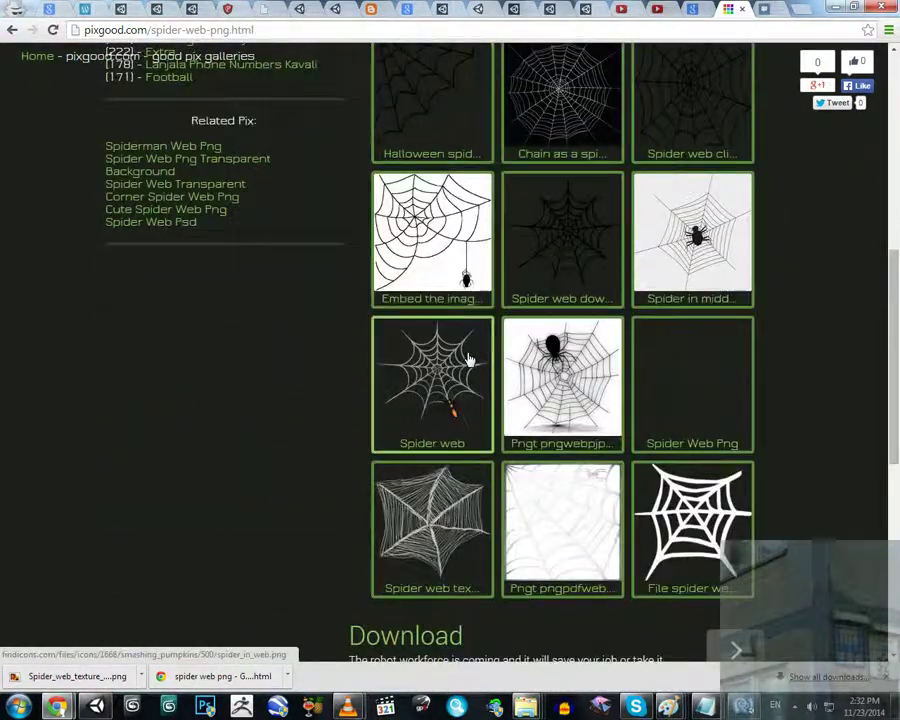
pyautogui.scroll(3, 415, 320)
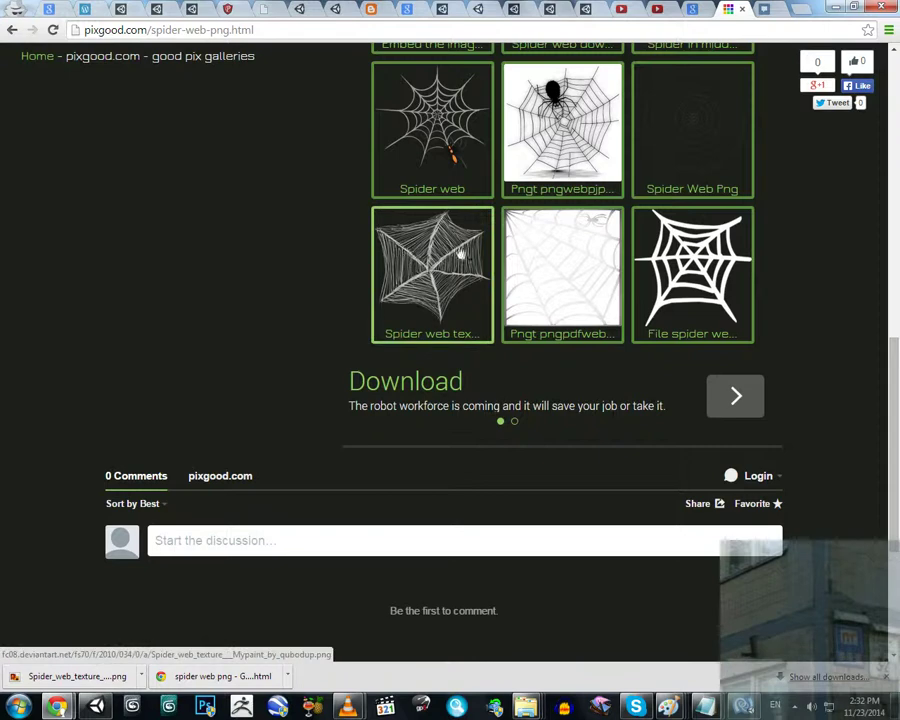
# - Switch to Unity, duplicate the wall cube at the far end of the corridor, and rotate the copy 90° about X
pyautogui.click(849, 7)
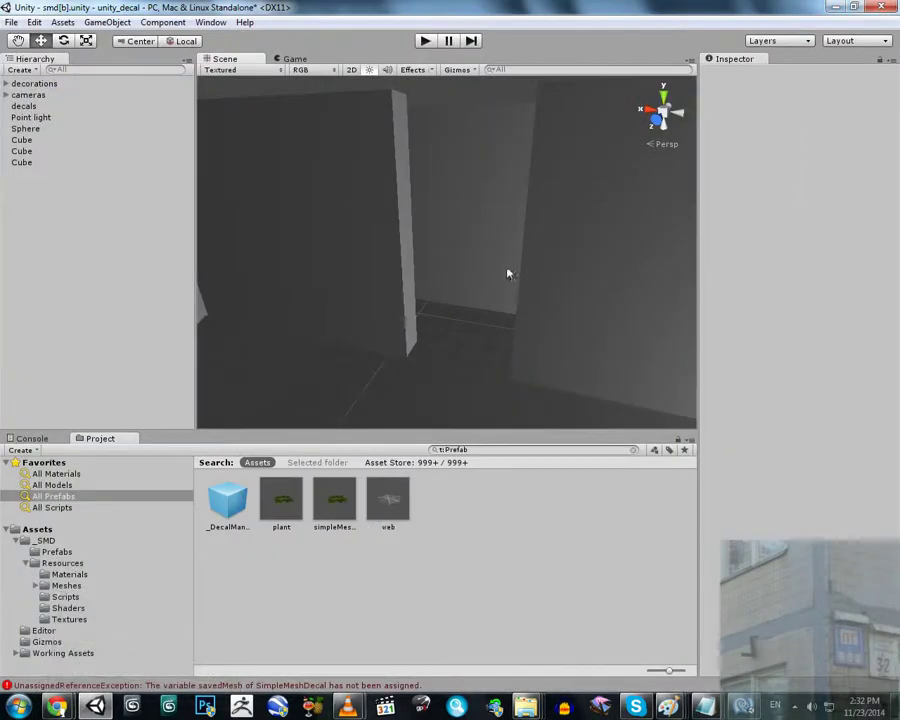
pyautogui.moveTo(468, 285); pyautogui.dragTo(497, 284, button='right')
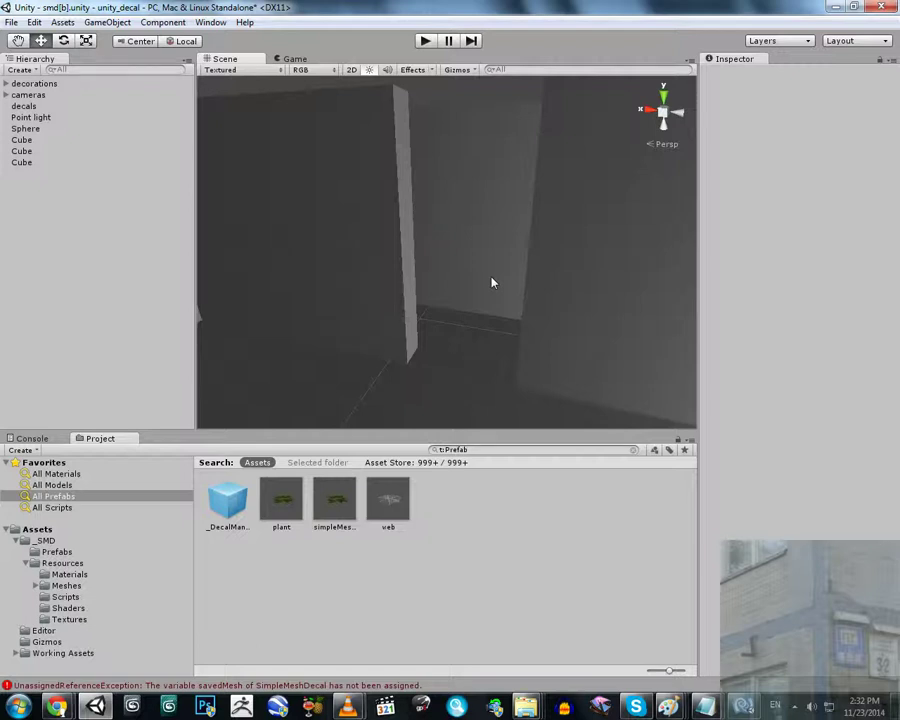
pyautogui.moveTo(492, 281)
pyautogui.keyDown('alt'); pyautogui.mouseDown()
pyautogui.moveTo(482, 267)
pyautogui.moveTo(502, 262)
pyautogui.mouseUp(); pyautogui.keyUp('alt')
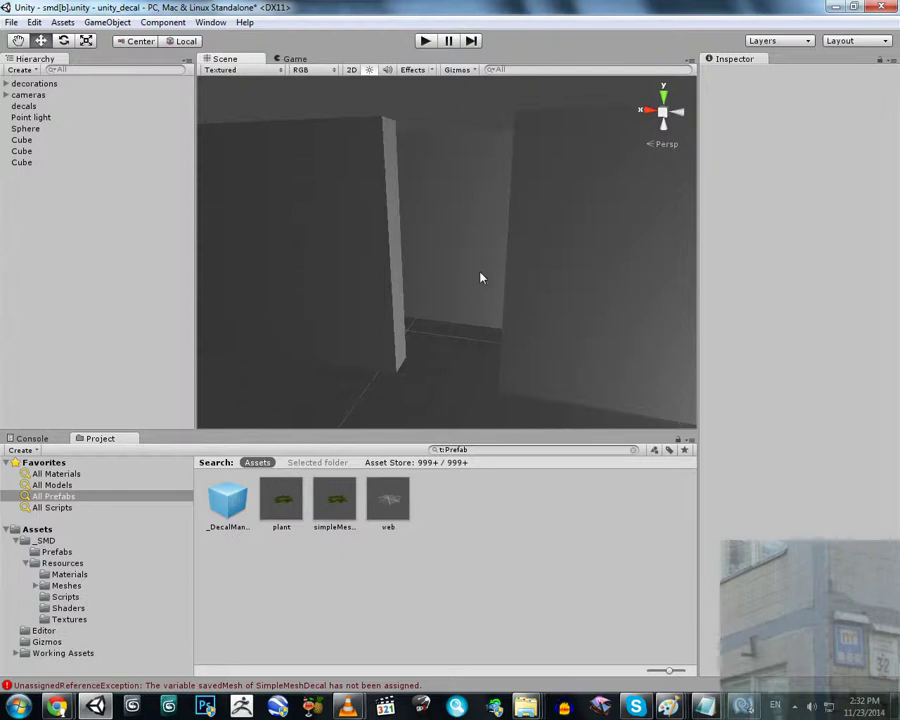
pyautogui.keyDown('alt'); pyautogui.moveTo(426, 293); pyautogui.dragTo(587, 263); pyautogui.keyUp('alt')
pyautogui.keyDown('alt'); pyautogui.moveTo(330, 273); pyautogui.dragTo(283, 315); pyautogui.keyUp('alt')
pyautogui.keyDown('alt'); pyautogui.moveTo(404, 239); pyautogui.dragTo(412, 160); pyautogui.keyUp('alt')
pyautogui.click(407, 220)
pyautogui.hotkey('ctrl', 'd')
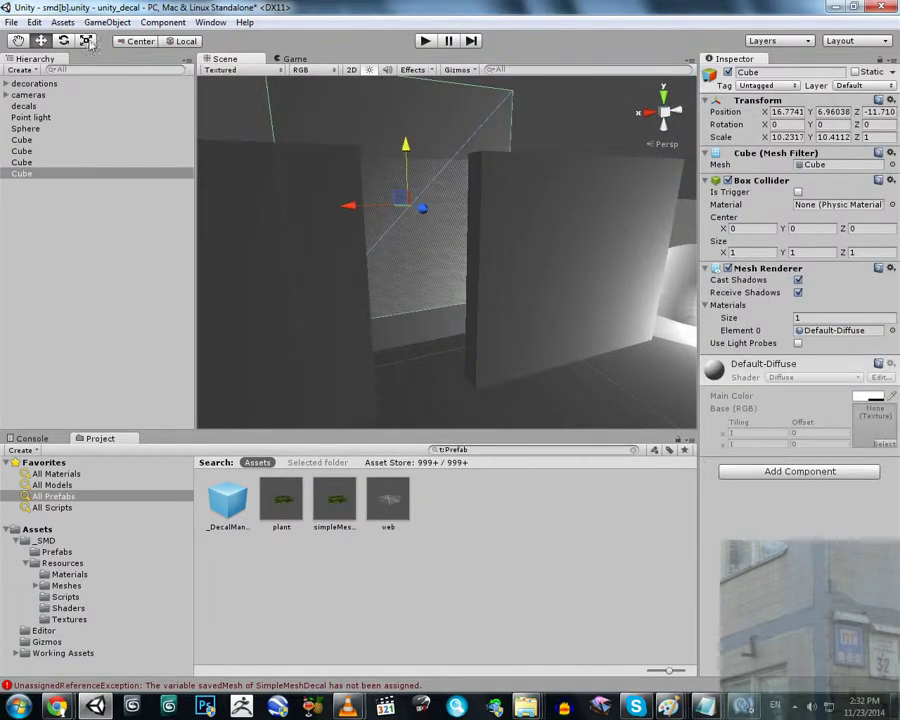
pyautogui.press('e')
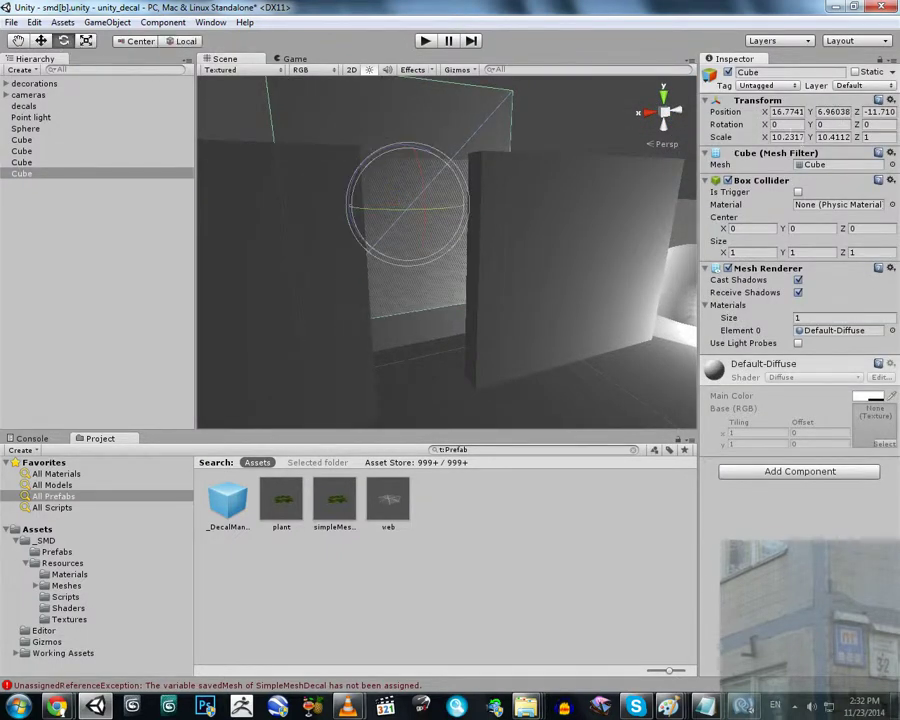
pyautogui.write('90')
# - Raise the rotated cube to Y about 10.6 and stretch its X scale to about 50.3 to form a ceiling
pyautogui.click(42, 41)
pyautogui.moveTo(450, 240)
pyautogui.mouseDown(button='right')
pyautogui.moveTo(466, 269)
pyautogui.moveTo(464, 187)
pyautogui.moveTo(440, 250)
pyautogui.mouseUp(button='right')
pyautogui.moveTo(428, 270); pyautogui.dragTo(427, 166)
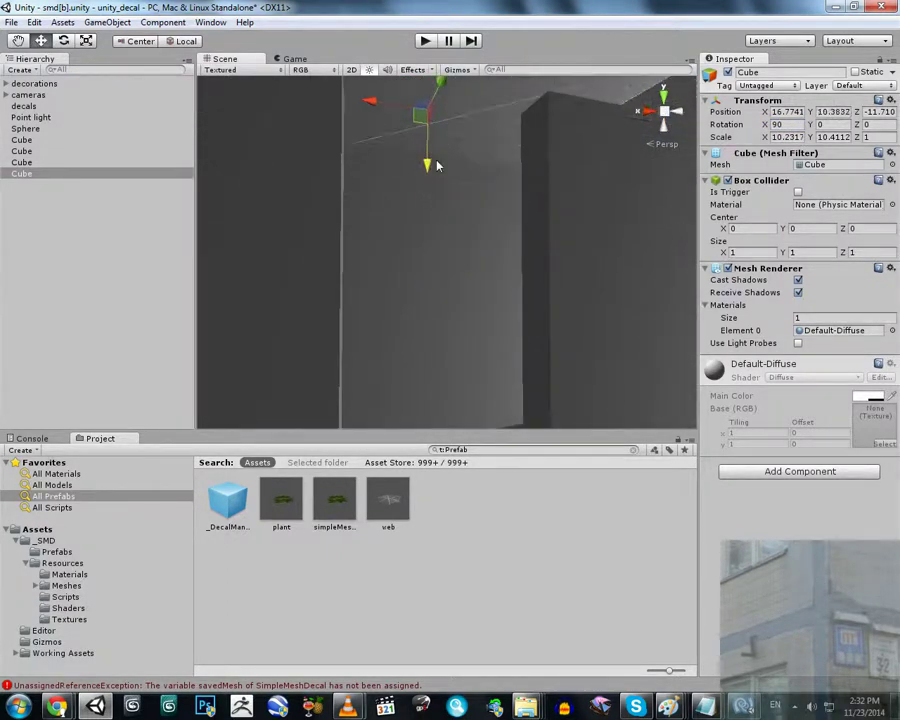
pyautogui.click(87, 41)
pyautogui.moveTo(371, 105); pyautogui.dragTo(173, 115)
# - Duplicate the corridor's side wall cube and move the copy sideways to Z about -9.66
pyautogui.moveTo(538, 250); pyautogui.dragTo(622, 234, button='right')
pyautogui.keyDown('alt'); pyautogui.moveTo(621, 234); pyautogui.dragTo(508, 296); pyautogui.keyUp('alt')
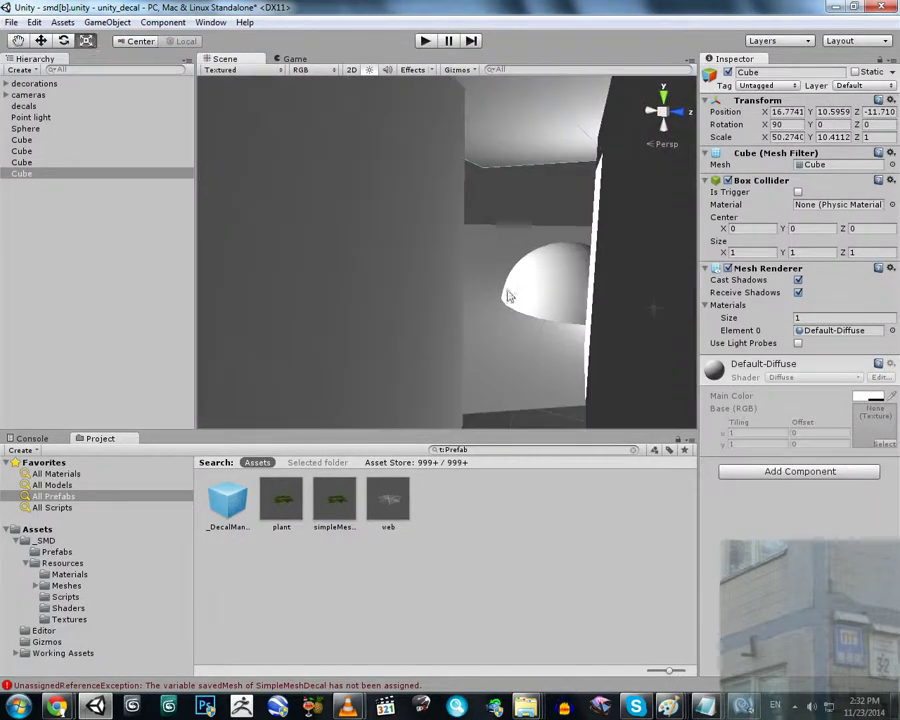
pyautogui.click(455, 269)
pyautogui.hotkey('ctrl', 'd')
pyautogui.click(41, 41)
pyautogui.moveTo(414, 282); pyautogui.dragTo(498, 372, button='right')
pyautogui.moveTo(348, 302); pyautogui.dragTo(477, 301)
# - Set the duplicated wall cube's rotation to 0 on X and 90 on Y
pyautogui.press('e')
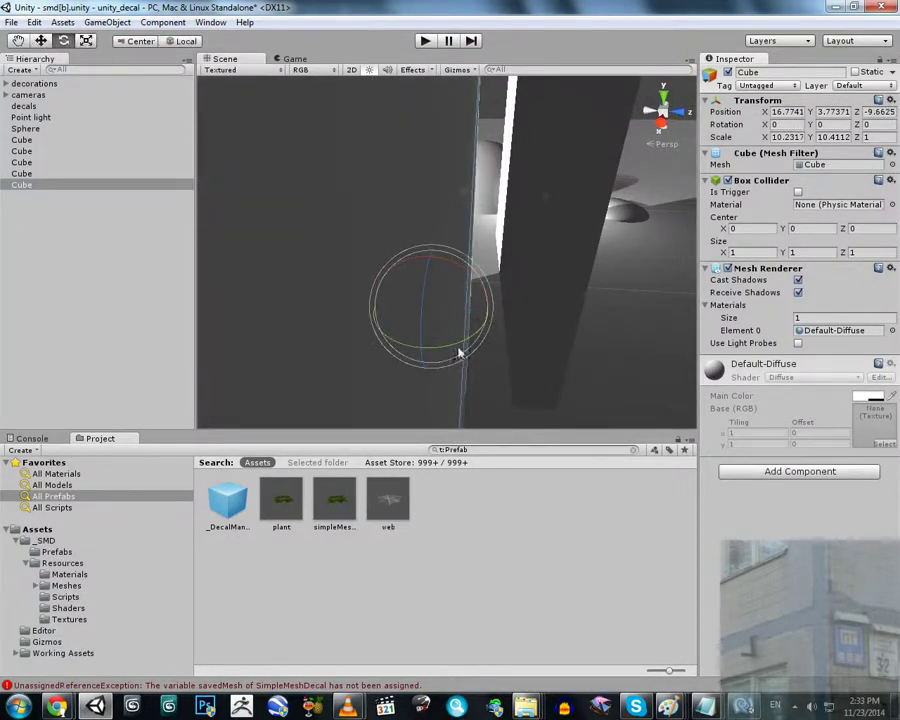
pyautogui.write('90')
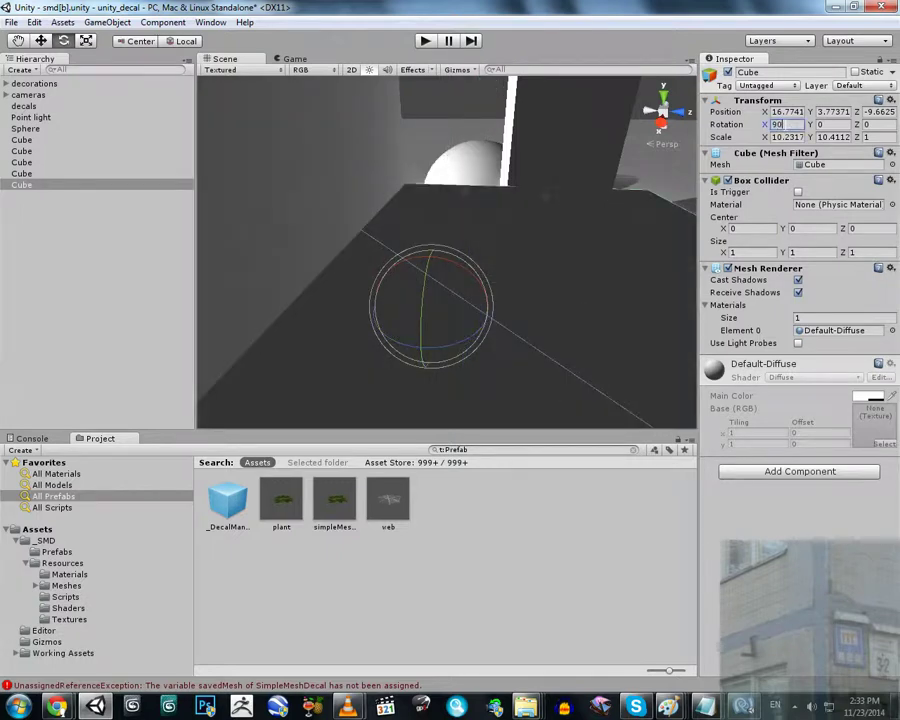
pyautogui.write('0')
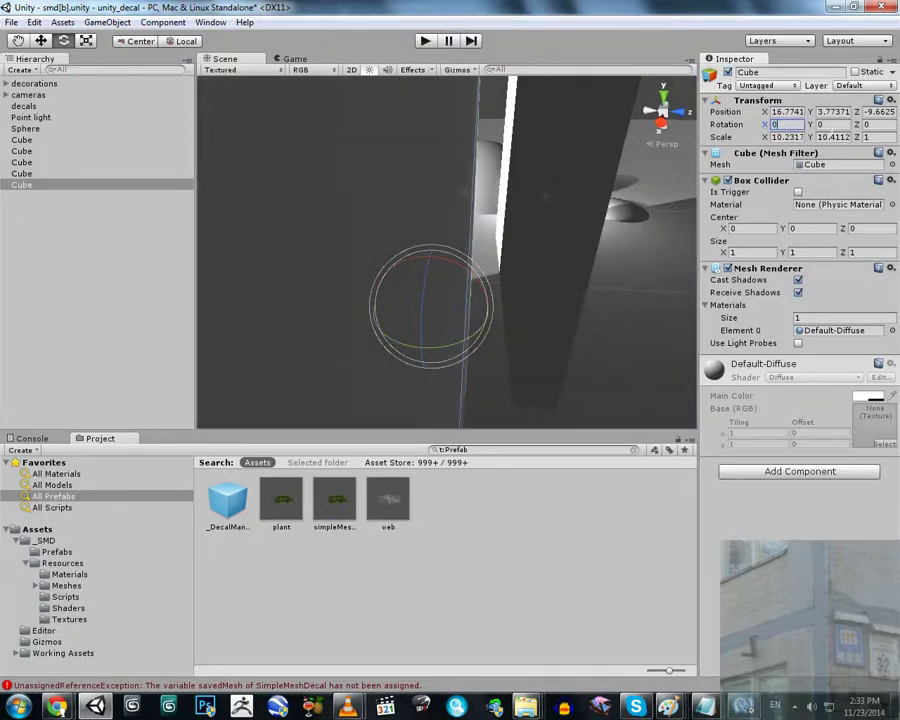
pyautogui.press('Tab')
pyautogui.write('90w')
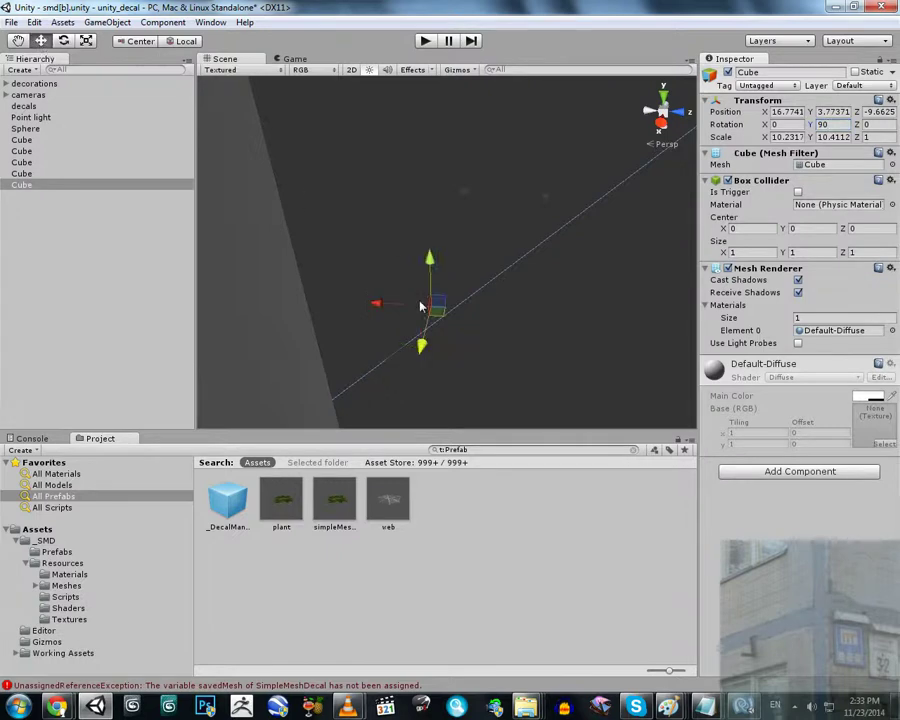
# - Move the rotated wall cube to X about 10.9 and stretch its Y scale to about 26.2 to close the corridor's end
pyautogui.moveTo(421, 349); pyautogui.dragTo(457, 204)
pyautogui.moveTo(462, 190); pyautogui.dragTo(454, 239, button='right')
pyautogui.click(87, 41)
pyautogui.moveTo(426, 188); pyautogui.dragTo(427, 168)
# - Shift the original side wall cube along the corridor to X about 15.5
pyautogui.moveTo(461, 211); pyautogui.dragTo(466, 263, button='right')
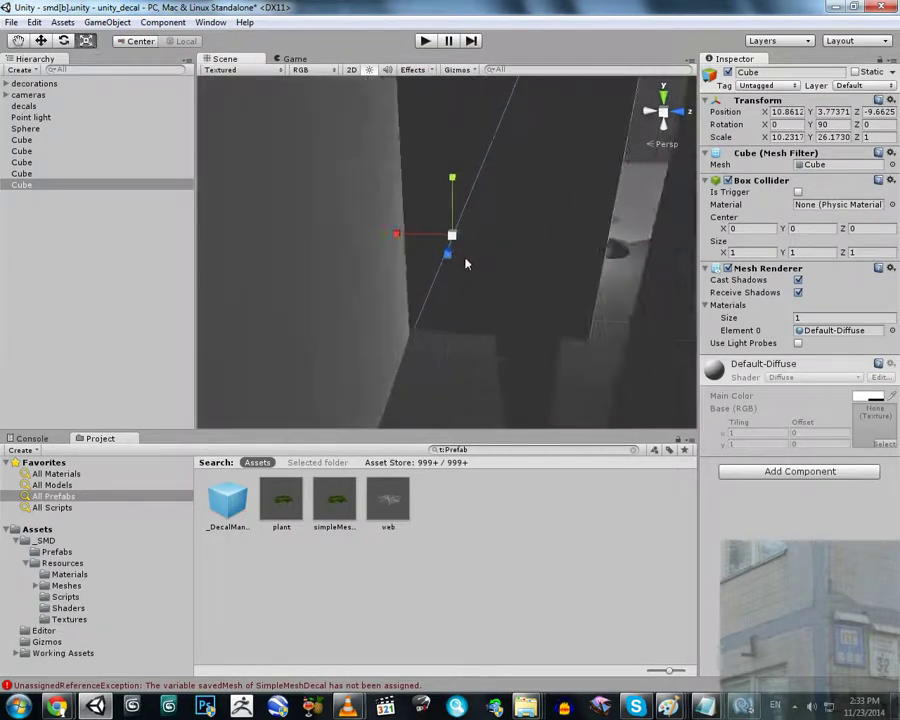
pyautogui.click(384, 257)
pyautogui.moveTo(281, 362); pyautogui.dragTo(306, 331)
# - Duplicate the point light beside the sphere and move the copy into the corridor, to about X 13, Z -9.7
pyautogui.keyDown('alt'); pyautogui.moveTo(457, 300); pyautogui.dragTo(360, 277); pyautogui.keyUp('alt')
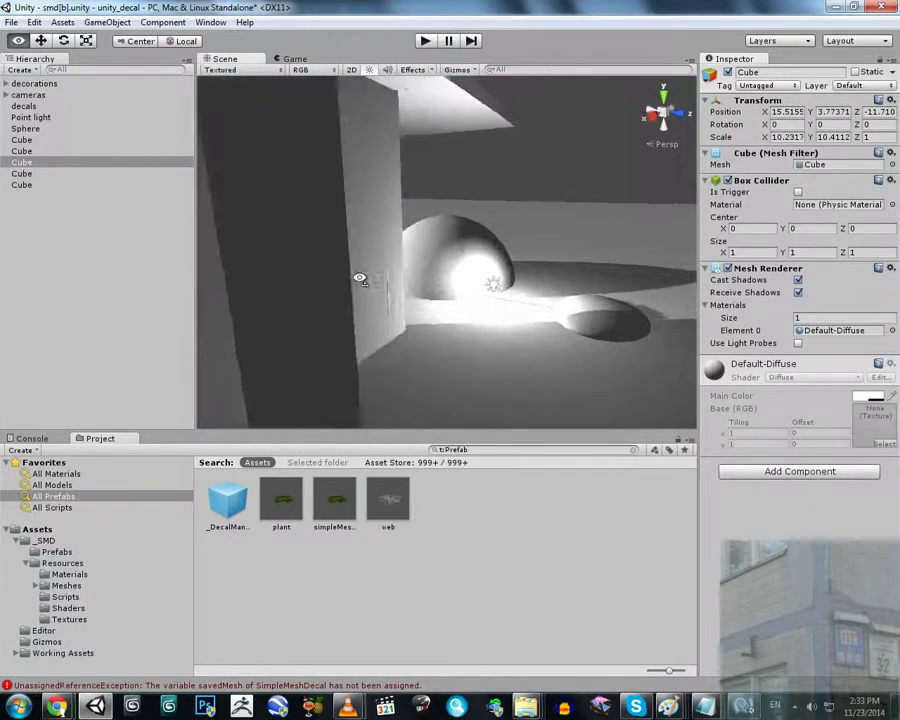
pyautogui.click(493, 286)
pyautogui.hotkey('ctrl', 'd')
pyautogui.moveTo(476, 300); pyautogui.dragTo(392, 360)
pyautogui.keyDown('alt'); pyautogui.moveTo(392, 360); pyautogui.dragTo(448, 371); pyautogui.keyUp('alt')
pyautogui.scroll(-4, 448, 371)
pyautogui.moveTo(498, 342); pyautogui.dragTo(373, 318)
pyautogui.keyDown('alt'); pyautogui.moveTo(373, 318); pyautogui.dragTo(446, 356); pyautogui.keyUp('alt')
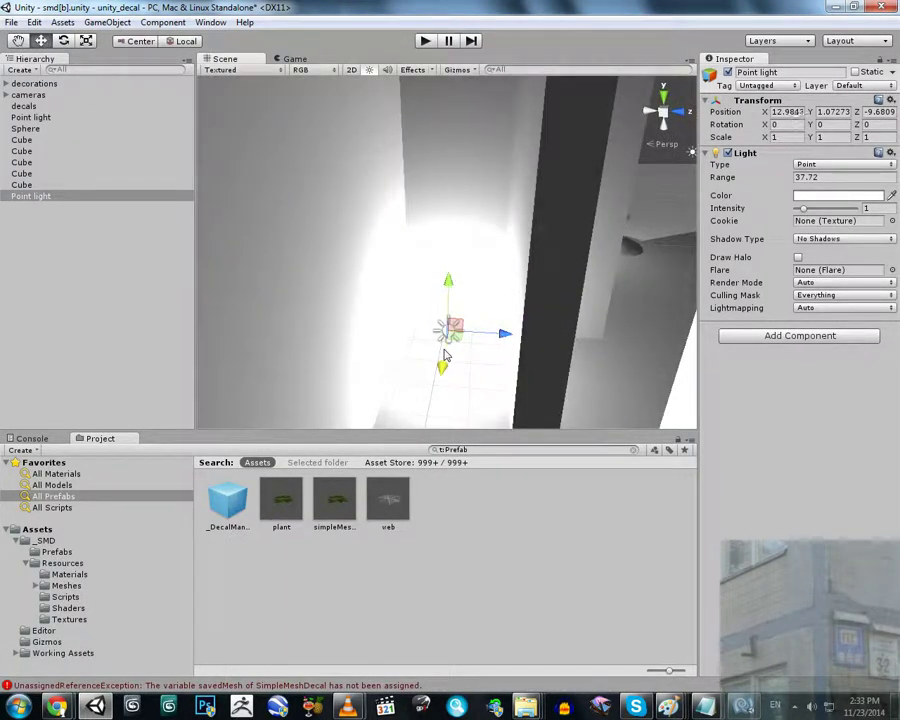
# - Set the corridor light's range to 8.24 and intensity to 0.53, and raise it to Y about 6.4
pyautogui.moveTo(790, 178); pyautogui.dragTo(572, 171)
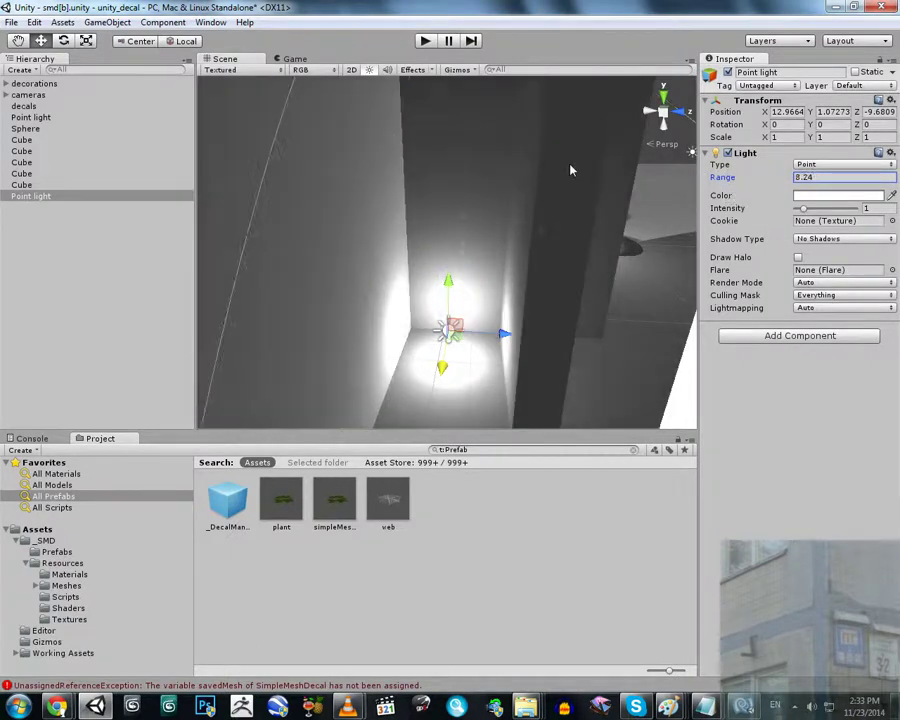
pyautogui.moveTo(802, 212); pyautogui.dragTo(802, 214)
pyautogui.moveTo(452, 274); pyautogui.dragTo(455, 72)
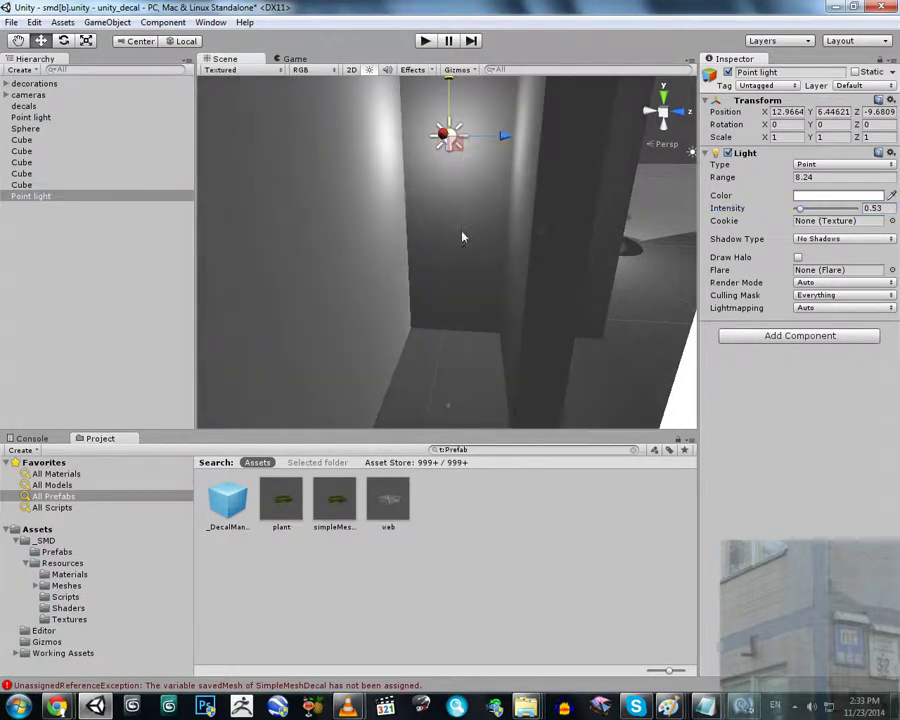
# - Add the web prefab to the scene near the corridor's ceiling corner
pyautogui.moveTo(460, 240); pyautogui.dragTo(453, 129, button='right')
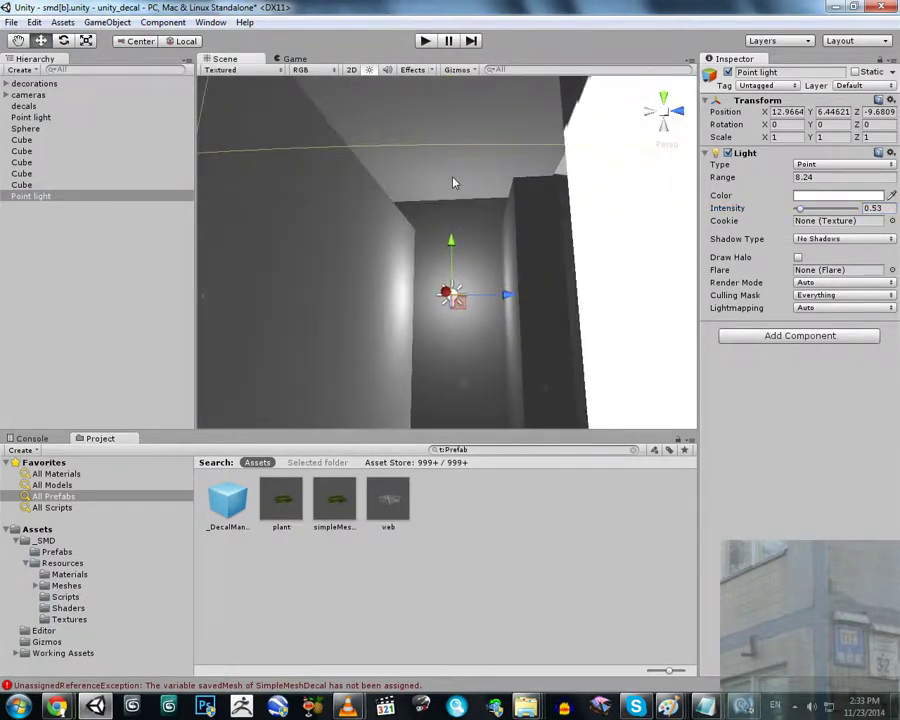
pyautogui.click(453, 194)
pyautogui.moveTo(335, 143); pyautogui.dragTo(416, 240)
pyautogui.moveTo(416, 239)
pyautogui.mouseDown(button='right')
pyautogui.moveTo(343, 229)
pyautogui.moveTo(444, 255)
pyautogui.moveTo(405, 258)
pyautogui.mouseUp(button='right')
pyautogui.click(343, 229)
pyautogui.keyDown('alt'); pyautogui.moveTo(405, 259); pyautogui.dragTo(418, 236); pyautogui.keyUp('alt')
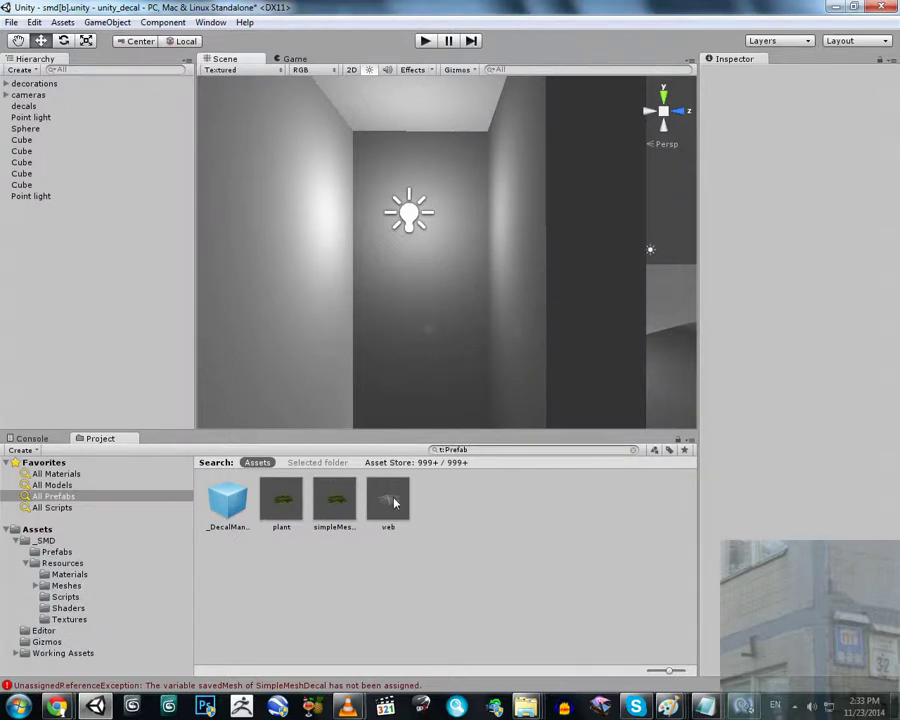
pyautogui.moveTo(395, 505); pyautogui.dragTo(378, 181)
# - Angle the web towards the ceiling corner at about X 13.3, Y 7.4, Z -9.9, and project it with Place Decal
pyautogui.keyDown('alt'); pyautogui.moveTo(378, 225); pyautogui.dragTo(304, 141); pyautogui.keyUp('alt')
pyautogui.press('e')
pyautogui.click(43, 41)
pyautogui.moveTo(410, 222); pyautogui.dragTo(460, 258)
pyautogui.click(63, 40)
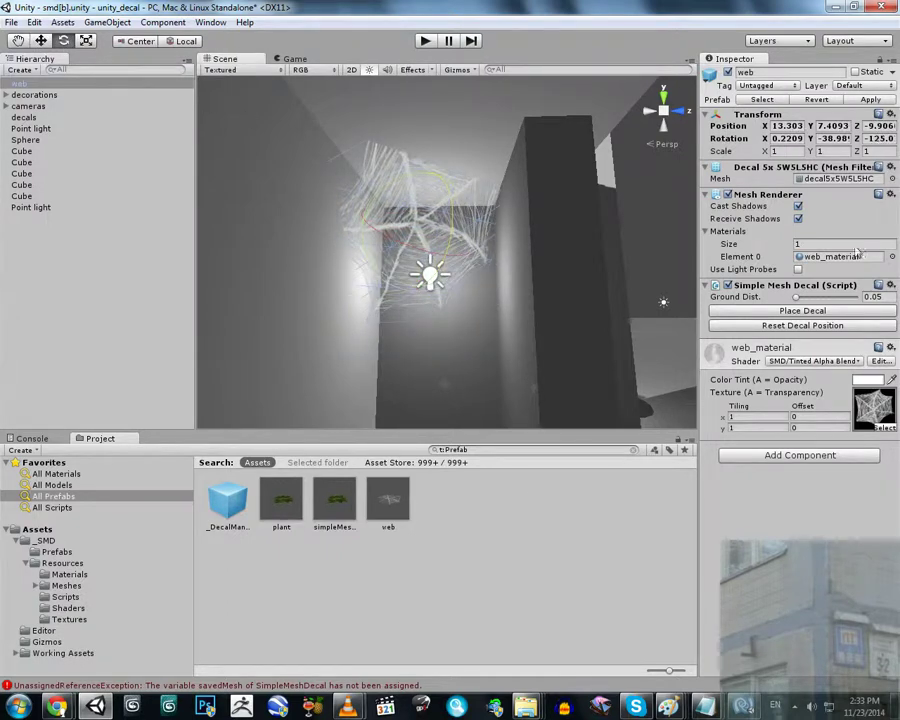
pyautogui.click(782, 310)
# - Add a second web prefab at the corridor's floor corner, tilt it towards the corner, and scale it uniformly to about 0.6
pyautogui.press('w')
pyautogui.moveTo(377, 218); pyautogui.dragTo(377, 218, button='right')
pyautogui.keyDown('alt'); pyautogui.moveTo(377, 218); pyautogui.dragTo(424, 430); pyautogui.keyUp('alt')
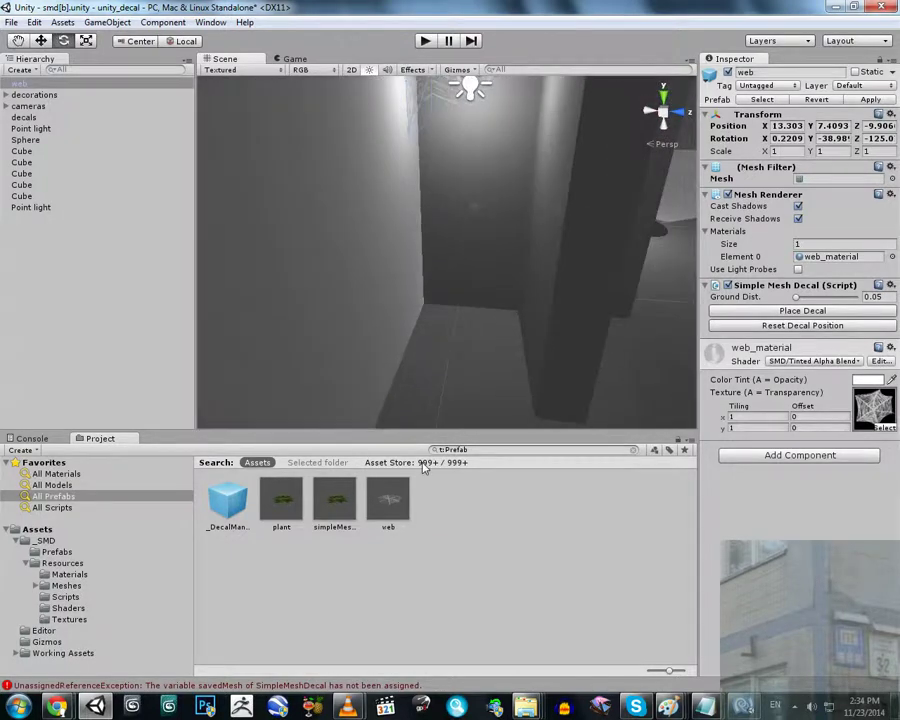
pyautogui.moveTo(386, 500); pyautogui.dragTo(452, 336)
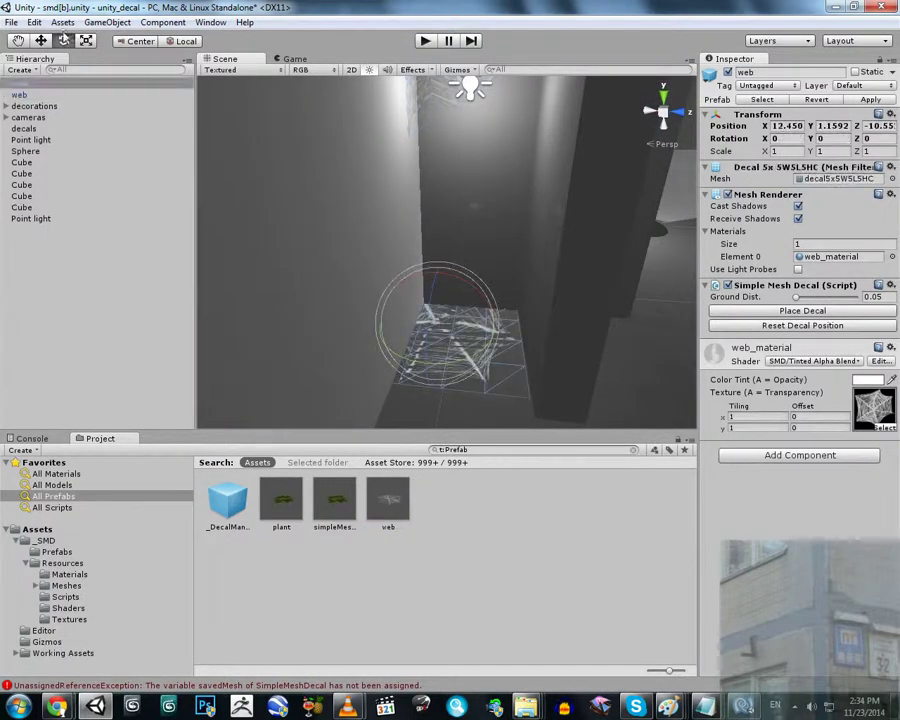
pyautogui.moveTo(430, 294); pyautogui.dragTo(449, 358)
pyautogui.press('r')
# - Move the second web to about X 13.5, Y 1.7, Z -9.9 and project it onto the floor corner with Place Decal
pyautogui.press('w')
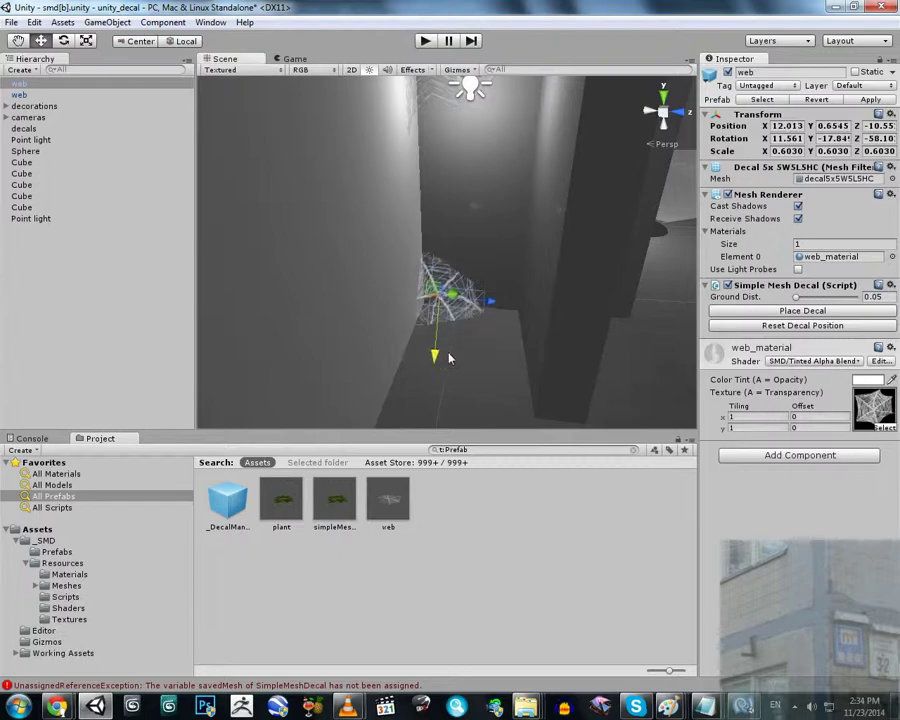
pyautogui.moveTo(455, 298); pyautogui.dragTo(502, 303)
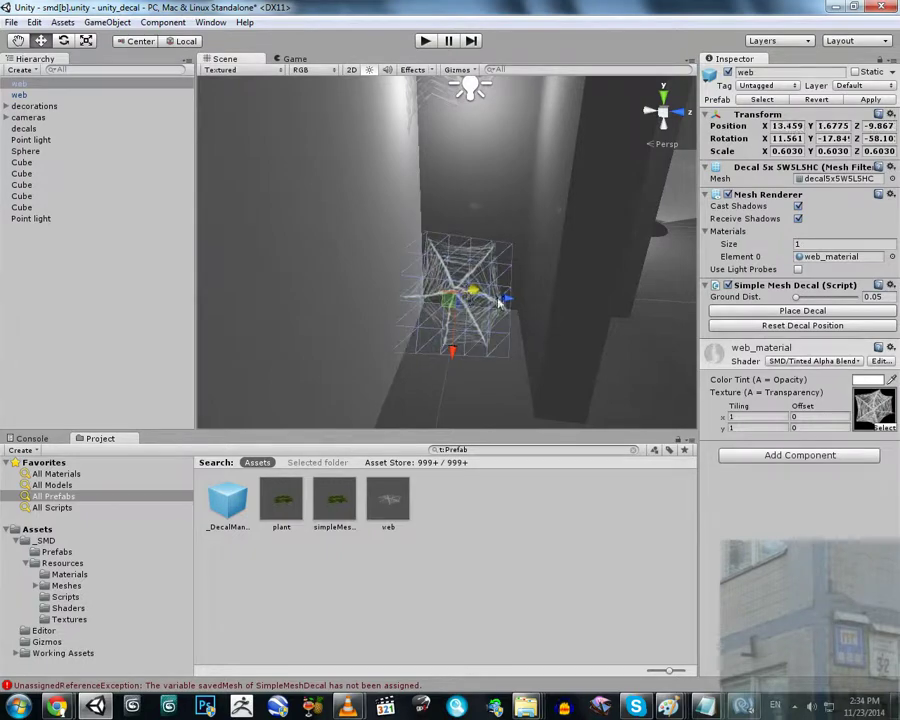
pyautogui.click(747, 312)
# - Examine the projected web decal in the floor corner and its surroundings from several angles
pyautogui.moveTo(534, 312); pyautogui.dragTo(519, 269, button='right')
pyautogui.press('w')
pyautogui.press('s')
pyautogui.moveTo(519, 268)
pyautogui.keyDown('alt'); pyautogui.mouseDown()
pyautogui.moveTo(454, 341)
pyautogui.moveTo(519, 290)
pyautogui.mouseUp(); pyautogui.keyUp('alt')
pyautogui.press('a')
pyautogui.moveTo(519, 290); pyautogui.dragTo(287, 205, button='right')
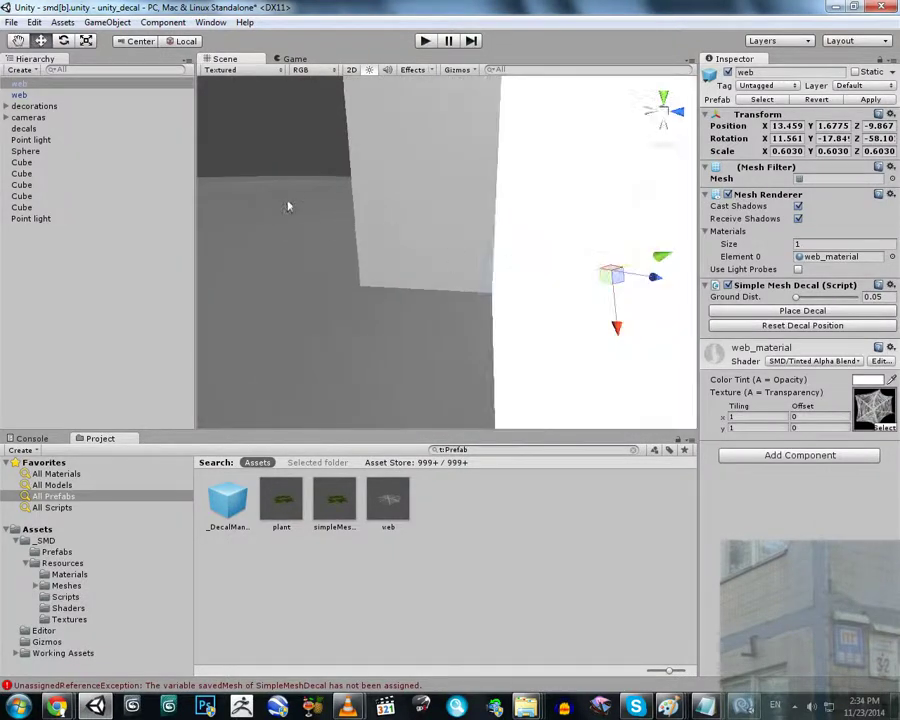
pyautogui.click(432, 235)
pyautogui.keyDown('alt'); pyautogui.moveTo(431, 236); pyautogui.dragTo(438, 233); pyautogui.keyUp('alt')
pyautogui.click(794, 706)
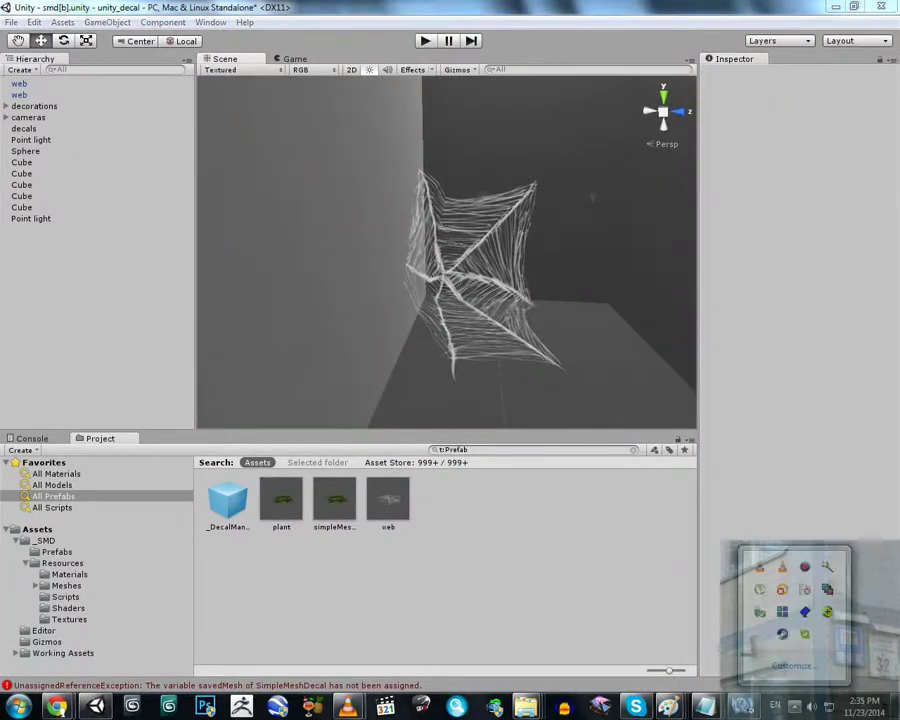
pyautogui.keyDown('alt'); pyautogui.moveTo(406, 255); pyautogui.dragTo(271, 131); pyautogui.keyUp('alt')
pyautogui.keyDown('alt'); pyautogui.moveTo(347, 214); pyautogui.dragTo(3, 275); pyautogui.keyUp('alt')
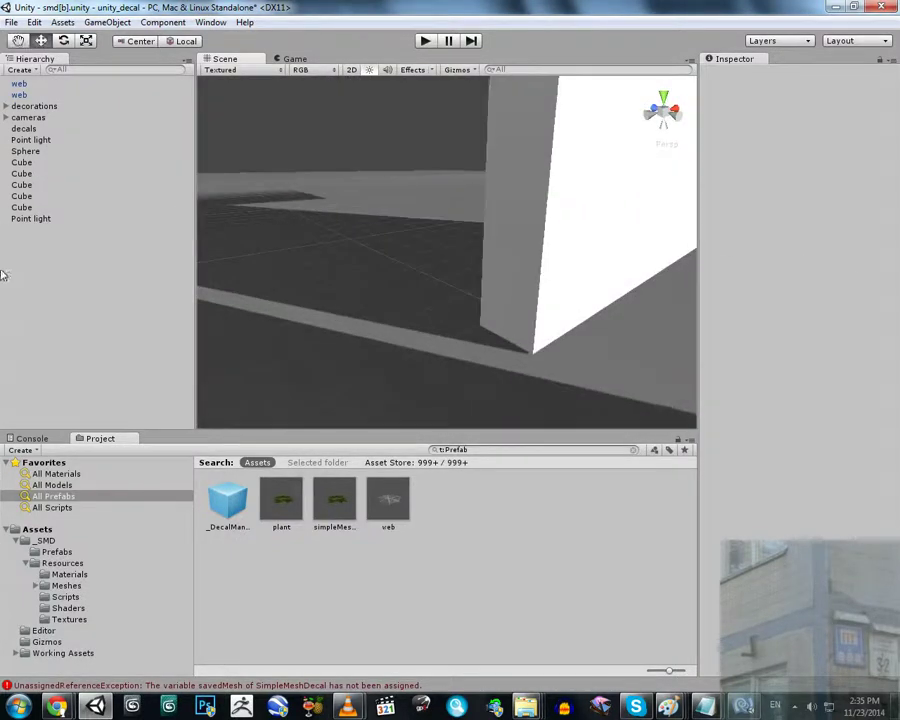
pyautogui.keyDown('alt'); pyautogui.moveTo(284, 224); pyautogui.dragTo(642, 310); pyautogui.keyUp('alt')
# - Add a third web prefab by the floor-corner web, tilt it, scale it to about 0.55, and move it to about X 13.8, Y 1.4, Z -9.3
pyautogui.moveTo(393, 507); pyautogui.dragTo(505, 326)
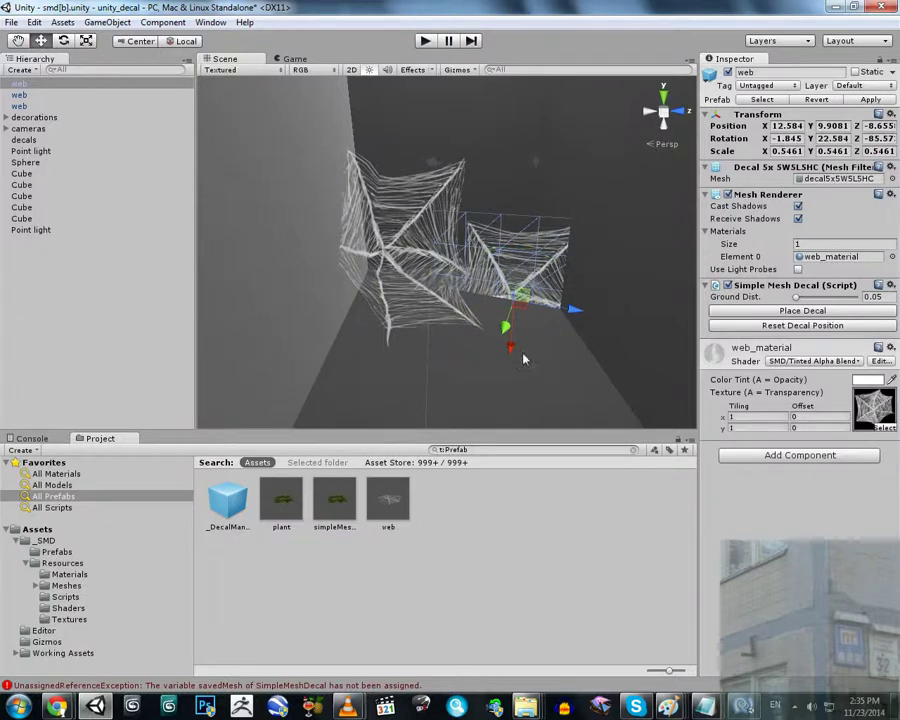
pyautogui.moveTo(497, 346); pyautogui.dragTo(485, 200)
pyautogui.keyDown('alt'); pyautogui.moveTo(485, 200); pyautogui.dragTo(452, 276); pyautogui.keyUp('alt')
pyautogui.moveTo(500, 238); pyautogui.dragTo(490, 234)
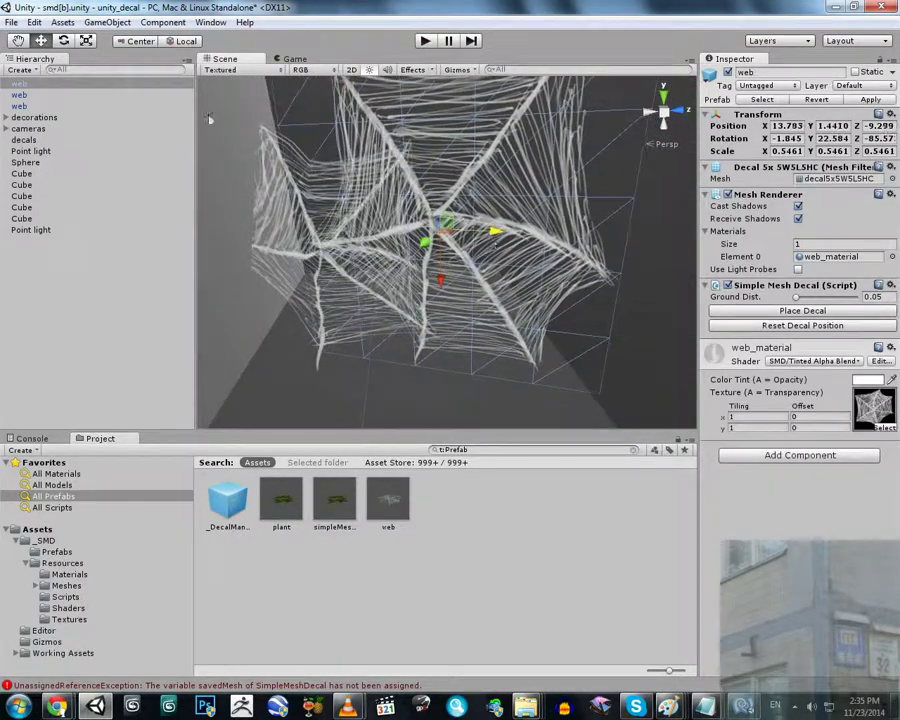